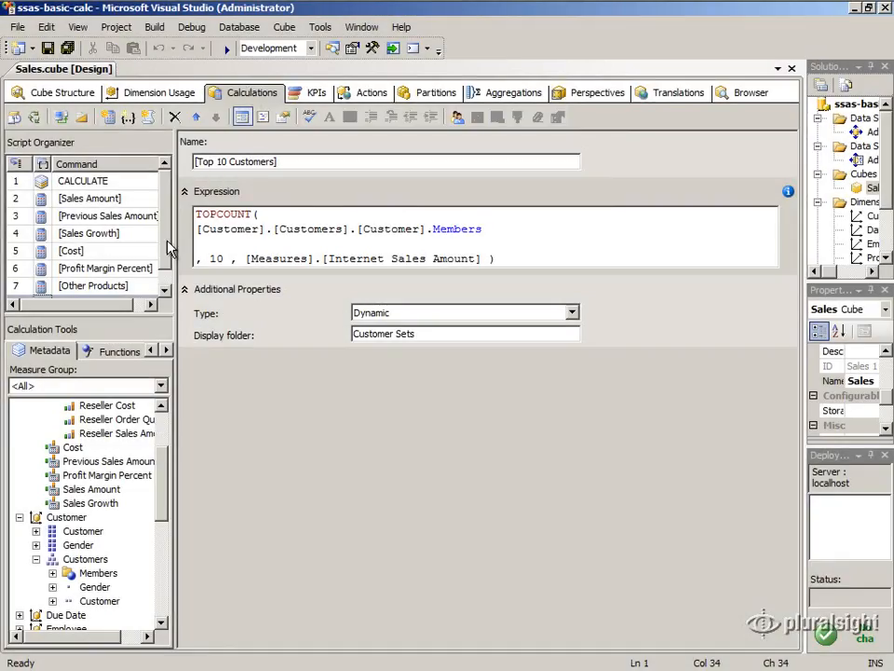
- Select [Top 10 Customers] in the Script Organizer to show its TOPCOUNT by Internet Sales Amount
{"action": "left_click", "coordinate": [164, 289]}
- Create calculated member [Sales Growth Percent] and paste its iif(IsEmpty(...)) growth-percent MDX expression
{"action": "left_click", "coordinate": [106, 117]}
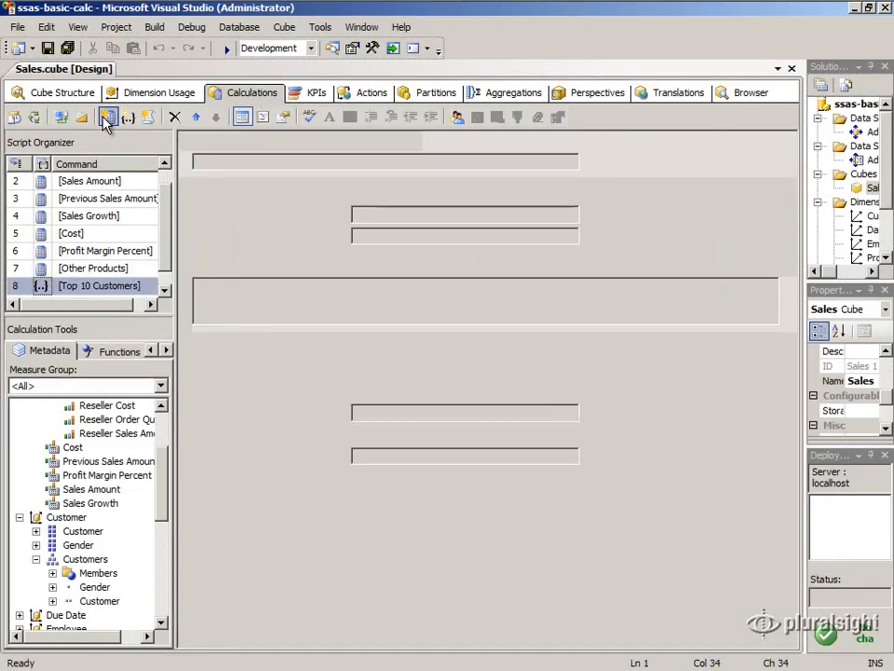
{"action": "key", "text": "BackSpace"}
{"action": "type", "text": "[Sa"}
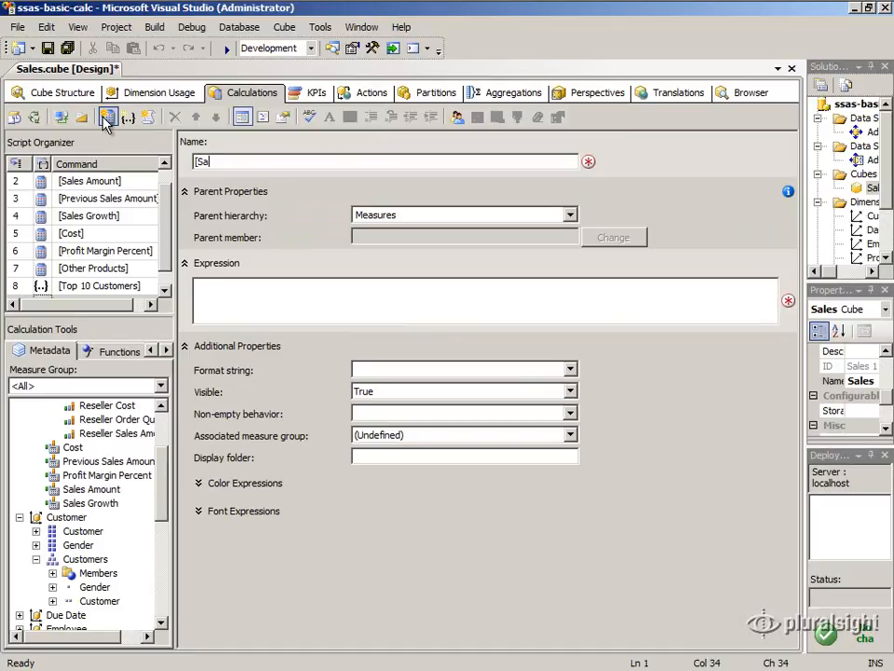
{"action": "type", "text": "les Growth Percent]"}
{"action": "left_click", "coordinate": [220, 295]}
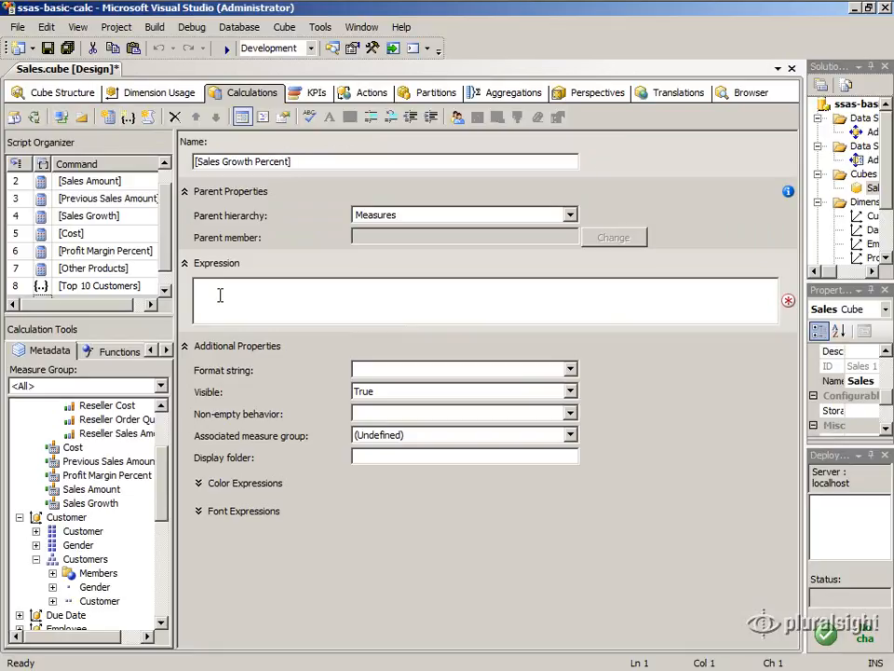
{"action": "type", "text": "iif(     IsEmpty(         ([Measures].[Sales Amount],[Order Date].[Calendar].PrevMember)     ),     NULL,     [Measures].[Sales Growth]/     ([Measures].[Sales Amount],[Order Date].[Calendar].PrevMember) )"}
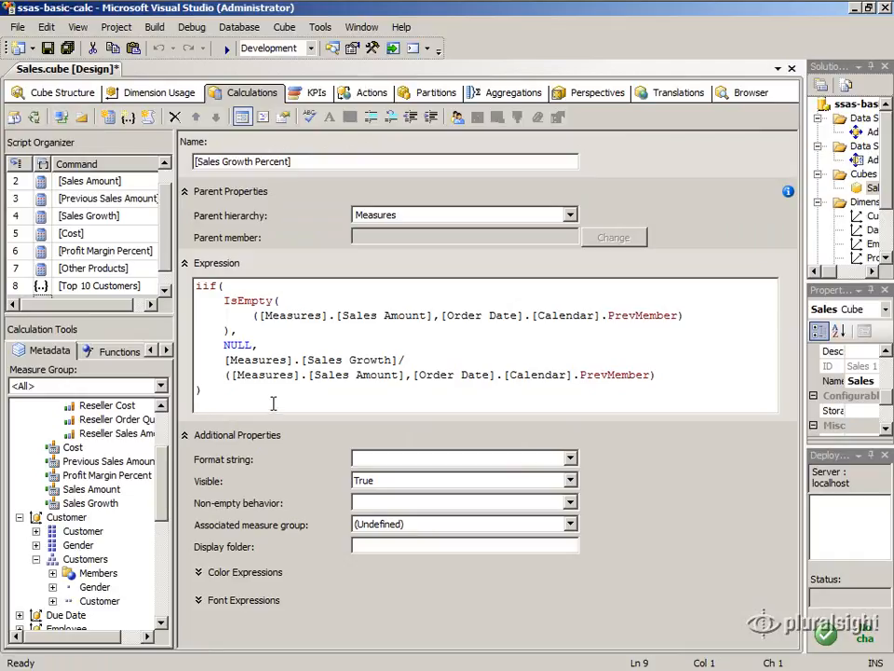
{"action": "left_click_drag", "start_coordinate": [224, 360], "coordinate": [747, 372]}
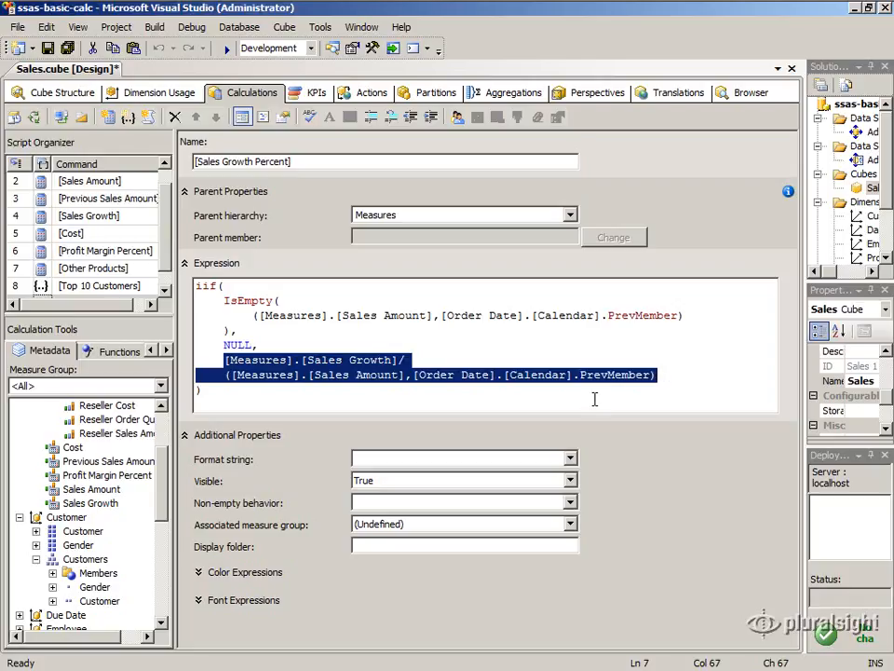
{"action": "left_click", "coordinate": [266, 328]}
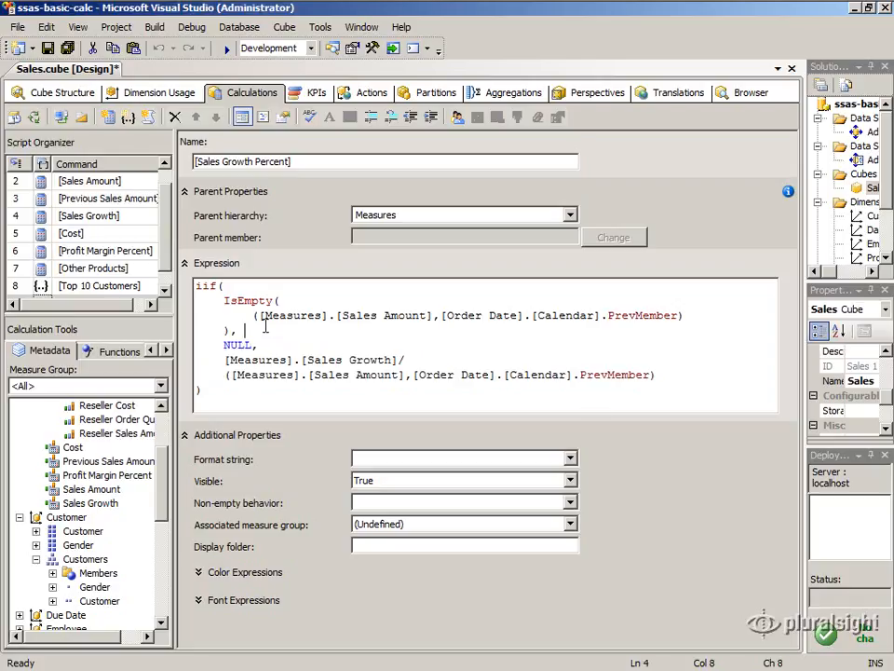
{"action": "left_click_drag", "start_coordinate": [398, 360], "coordinate": [404, 360]}
{"action": "left_click_drag", "start_coordinate": [225, 375], "coordinate": [662, 374]}
{"action": "left_click_drag", "start_coordinate": [224, 301], "coordinate": [710, 317]}
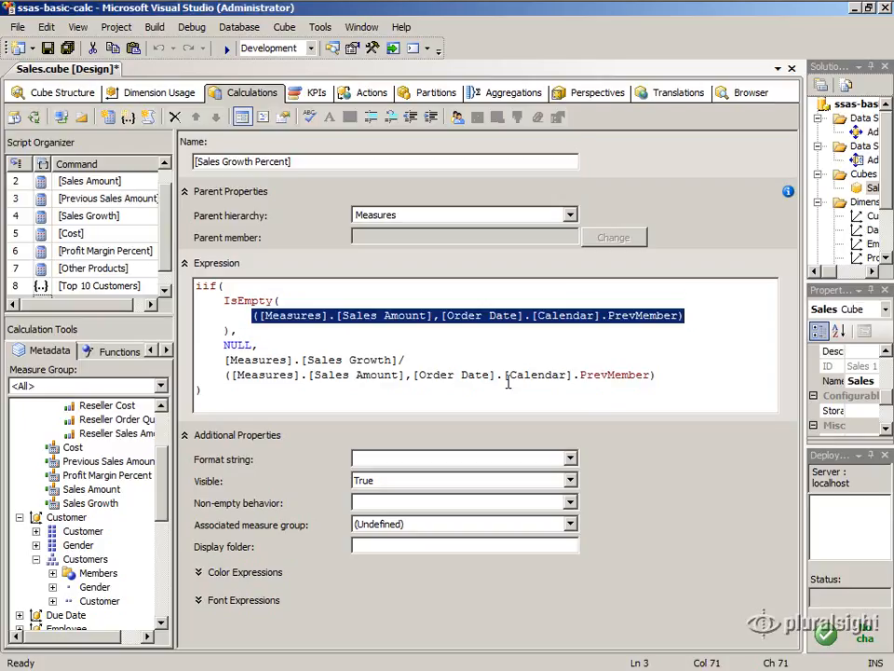
{"action": "left_click_drag", "start_coordinate": [224, 301], "coordinate": [234, 332]}
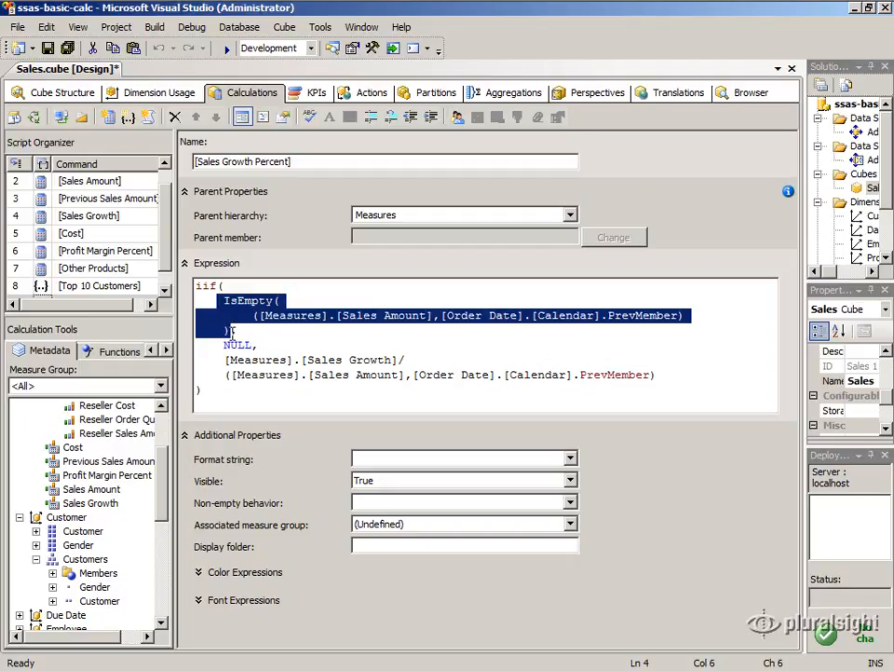
{"action": "left_click_drag", "start_coordinate": [224, 347], "coordinate": [664, 381]}
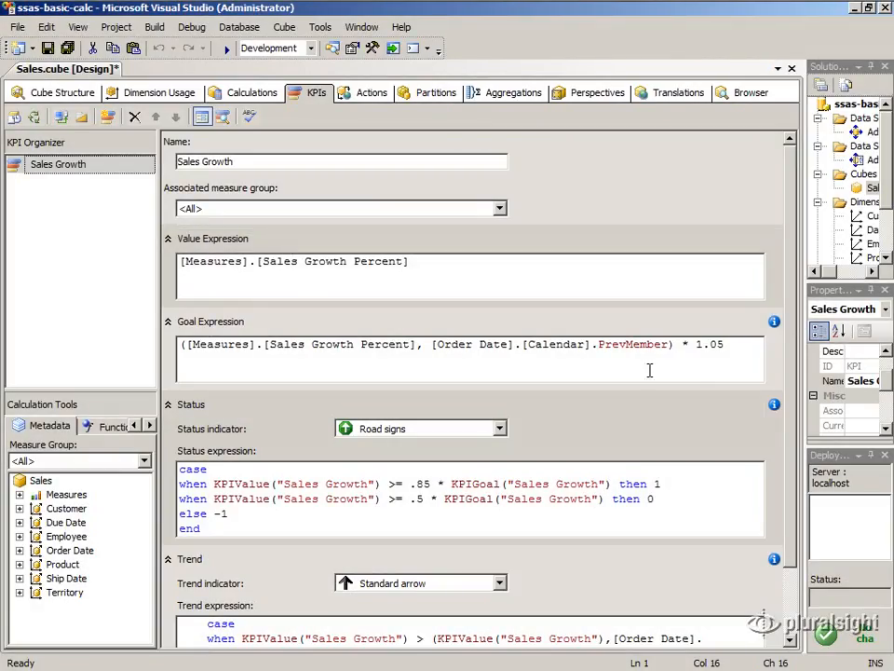
- Review the KPI's goal and status expressions, checking the KPIValue, KPIGoal and Sales Growth references
{"action": "left_click", "coordinate": [736, 352]}
{"action": "left_click", "coordinate": [589, 499]}
{"action": "left_click", "coordinate": [468, 518]}
{"action": "left_click_drag", "start_coordinate": [214, 483], "coordinate": [380, 483]}
{"action": "left_click_drag", "start_coordinate": [452, 484], "coordinate": [609, 484]}
{"action": "left_click", "coordinate": [185, 346]}
{"action": "left_click_drag", "start_coordinate": [186, 346], "coordinate": [419, 347]}
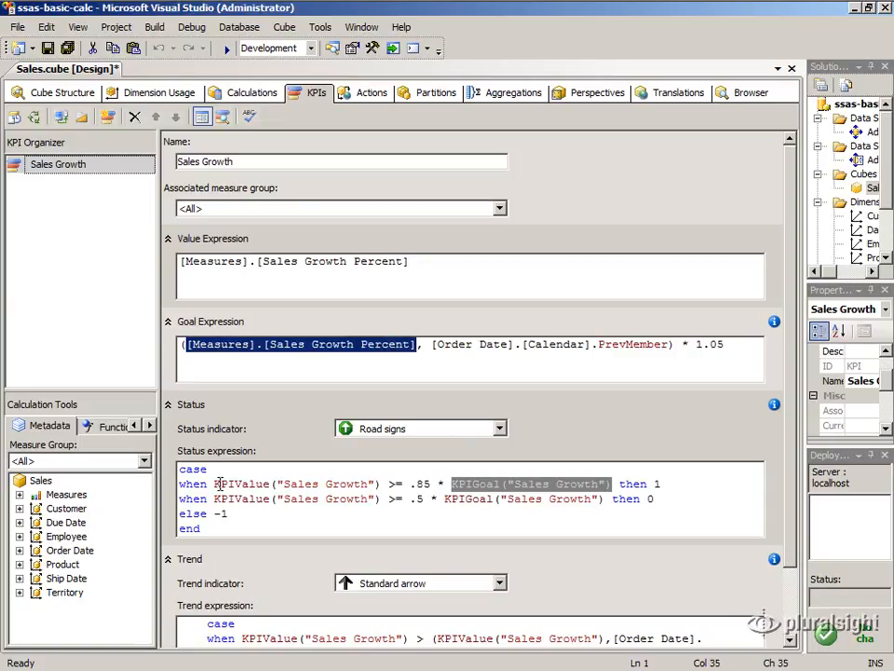
{"action": "left_click_drag", "start_coordinate": [215, 483], "coordinate": [273, 486]}
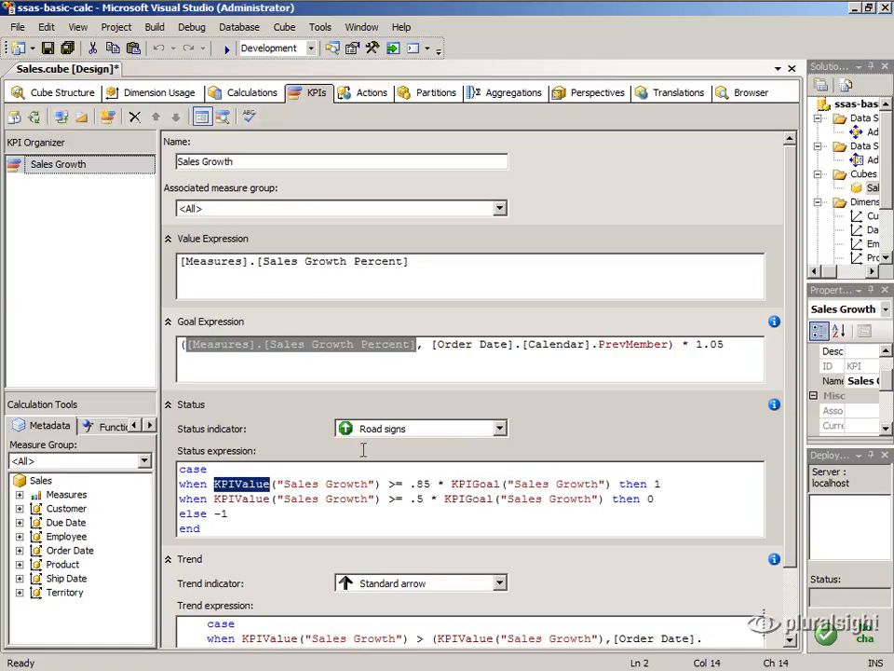
{"action": "left_click_drag", "start_coordinate": [453, 484], "coordinate": [501, 486]}
{"action": "left_click", "coordinate": [279, 486]}
{"action": "left_click_drag", "start_coordinate": [278, 486], "coordinate": [377, 485]}
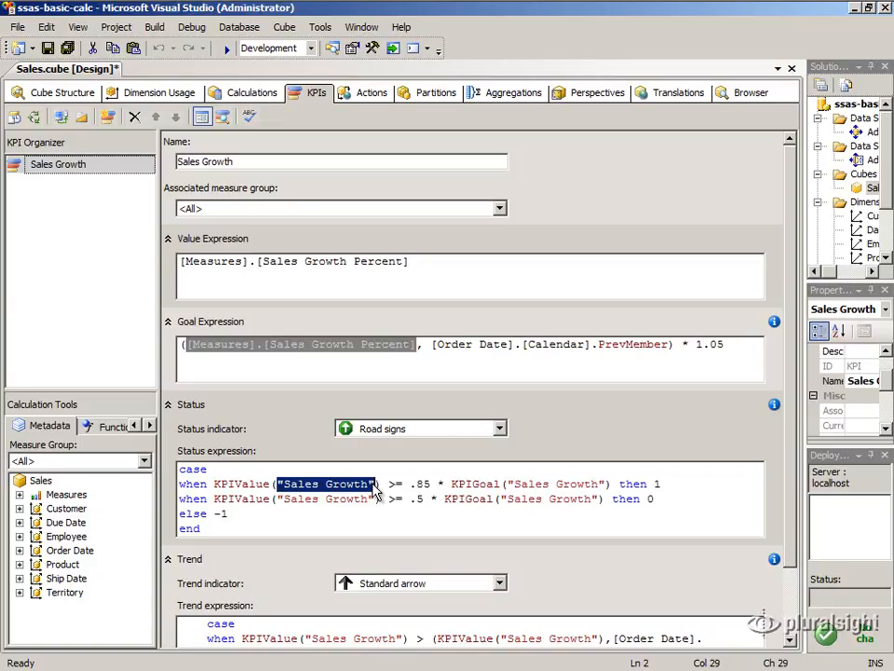
- Set the status results to 1 and 0, with -1 as the default
{"action": "left_click", "coordinate": [657, 484]}
{"action": "type", "text": "1"}
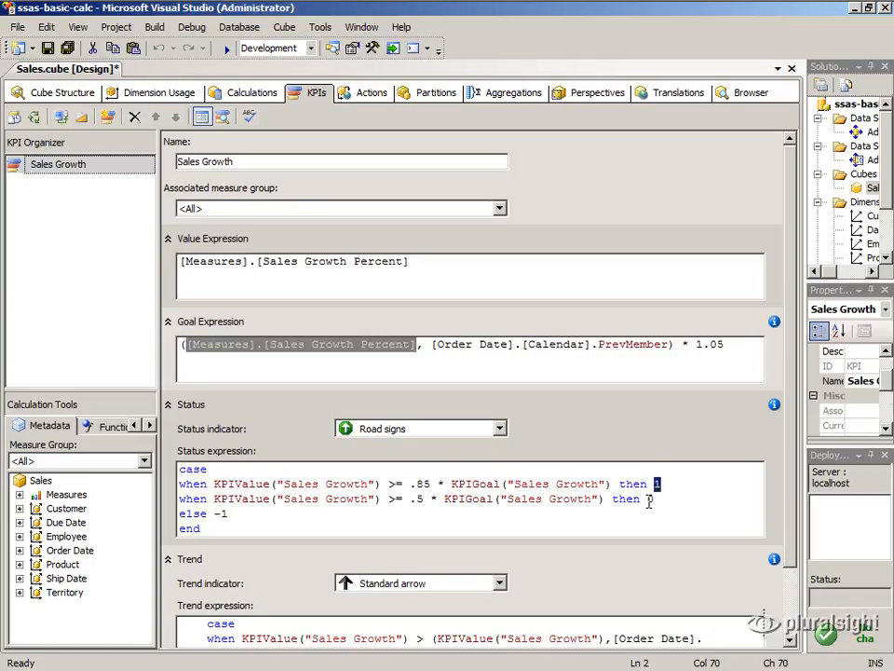
{"action": "left_click", "coordinate": [651, 501]}
{"action": "type", "text": "0"}
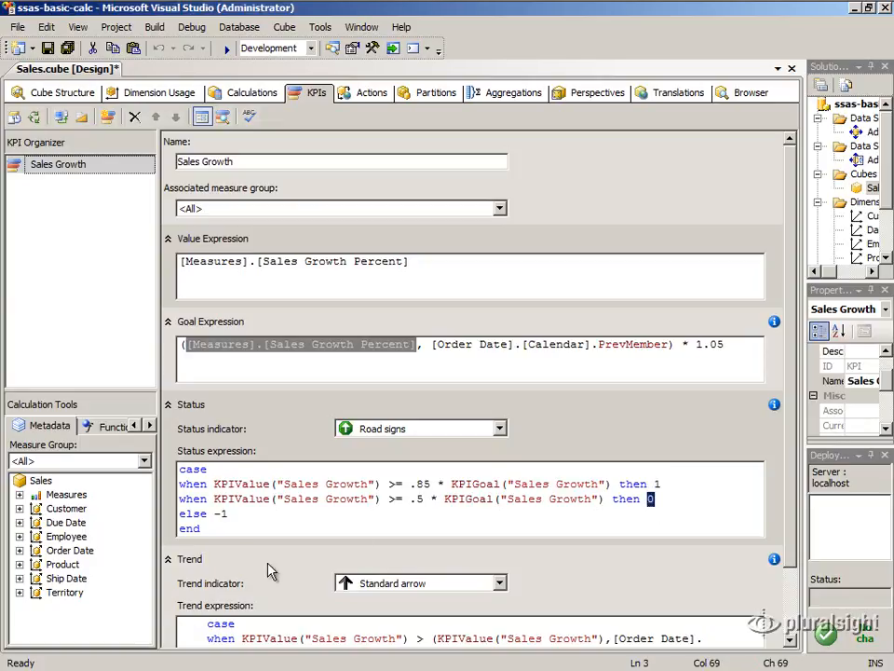
{"action": "left_click_drag", "start_coordinate": [214, 515], "coordinate": [235, 515]}
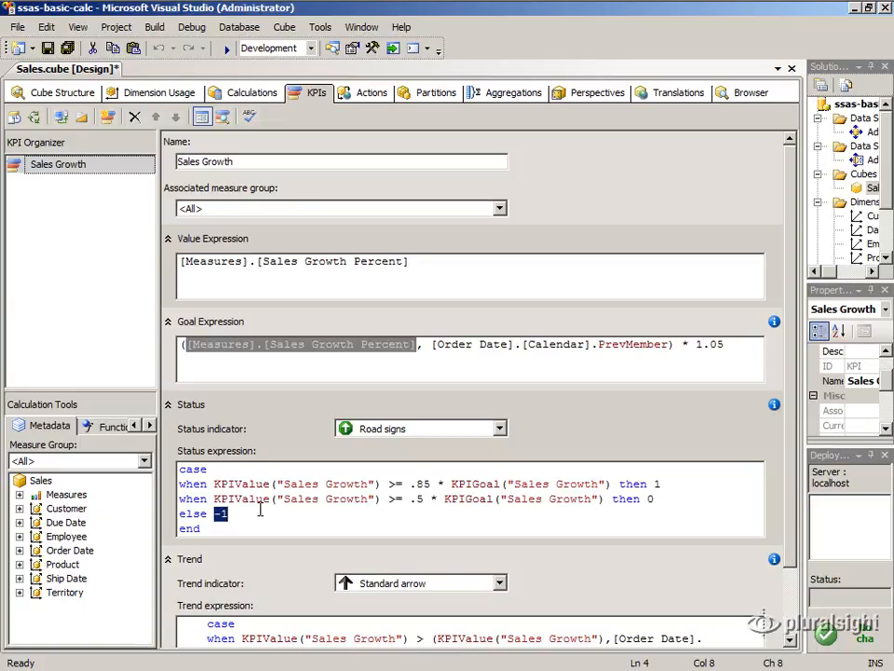
{"action": "left_click", "coordinate": [500, 430]}
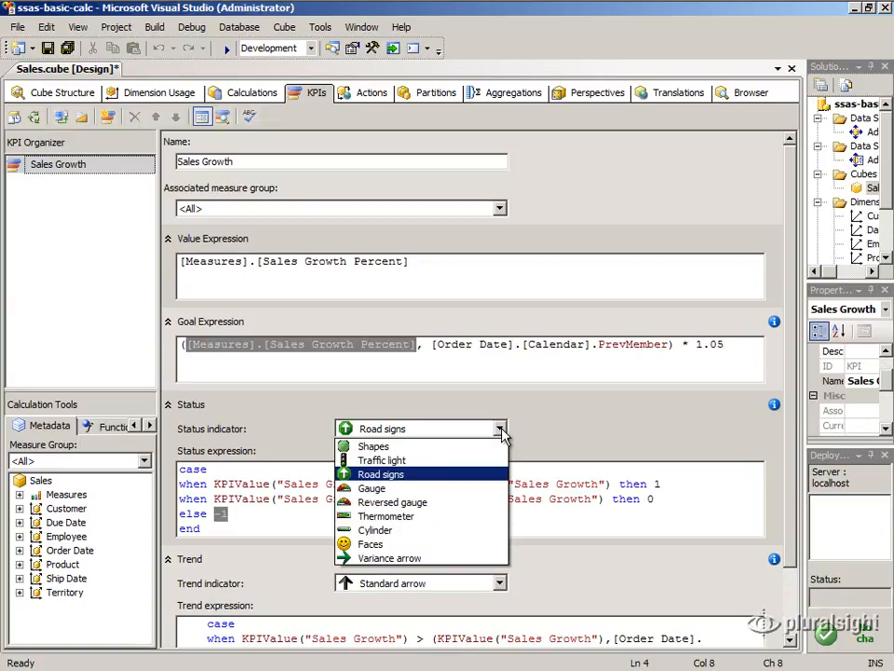
{"action": "left_click", "coordinate": [491, 477]}
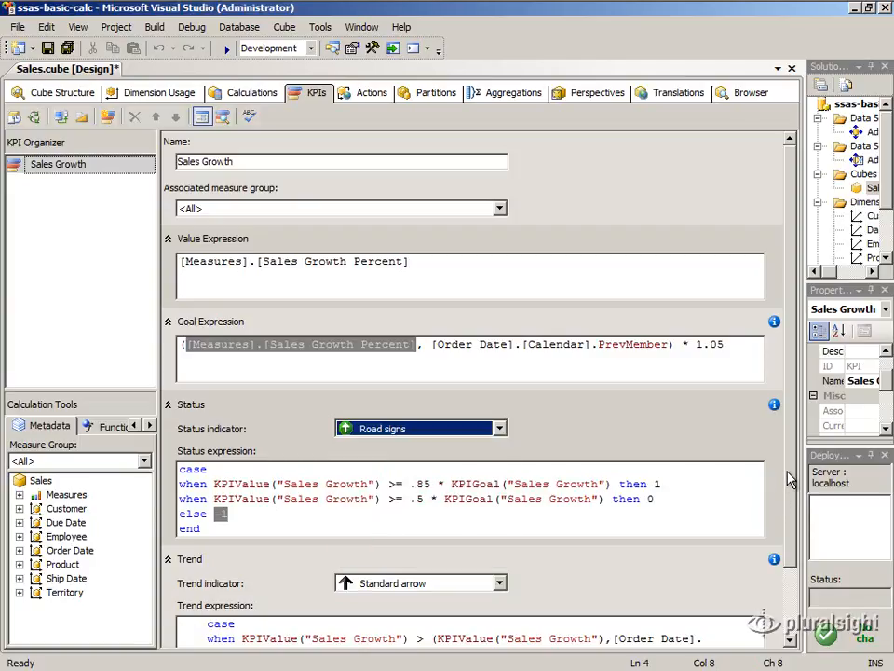
{"action": "scroll", "coordinate": [803, 528], "scroll_direction": "down", "scroll_amount": 1}
{"action": "scroll", "coordinate": [803, 527], "scroll_direction": "down", "scroll_amount": 1}
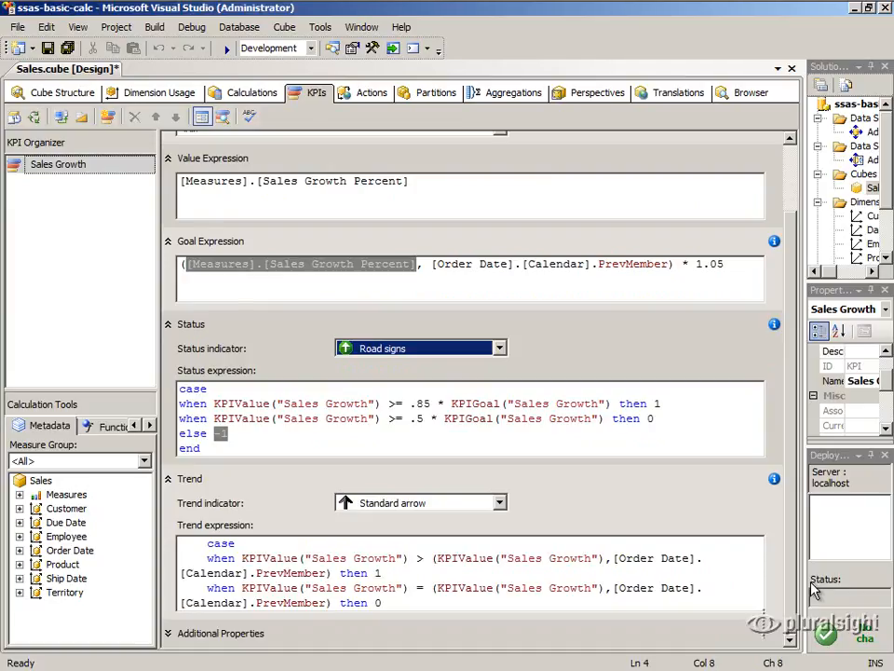
- Review the trend expression's KPIValue, previous-member reference and 1/0 results
{"action": "left_click", "coordinate": [583, 599]}
{"action": "left_click_drag", "start_coordinate": [243, 558], "coordinate": [612, 558]}
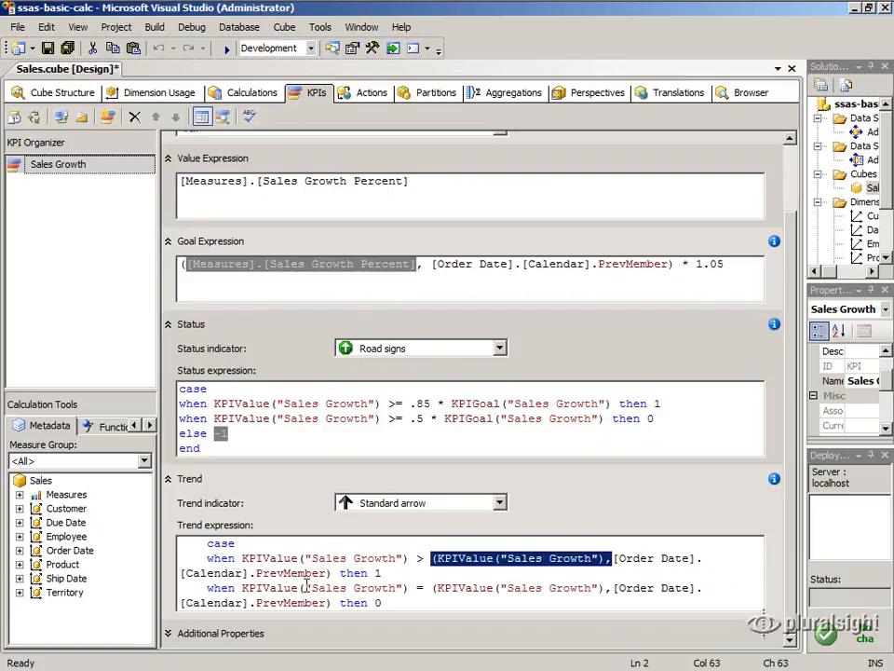
{"action": "left_click_drag", "start_coordinate": [333, 574], "coordinate": [190, 573]}
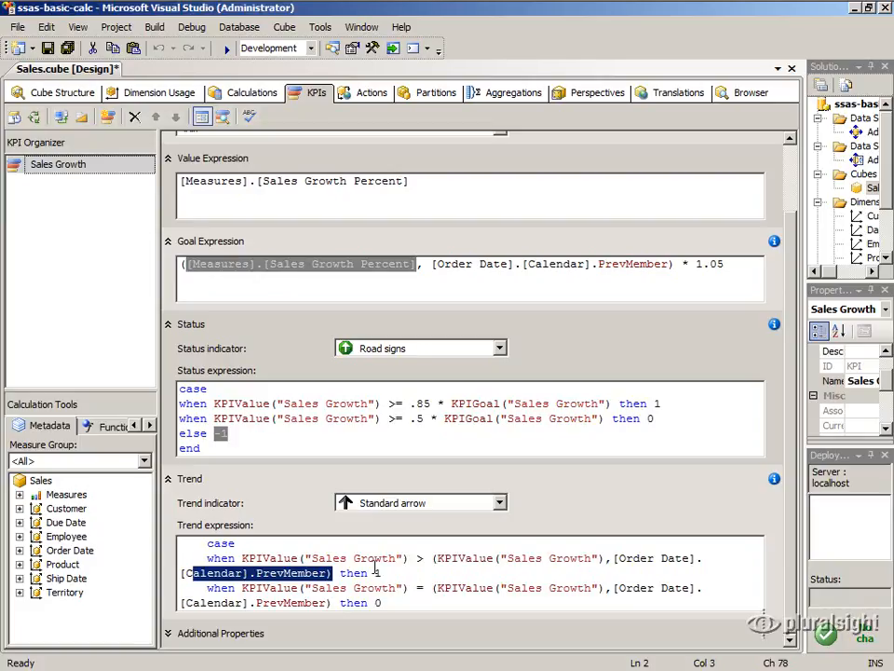
{"action": "double_click", "coordinate": [284, 558]}
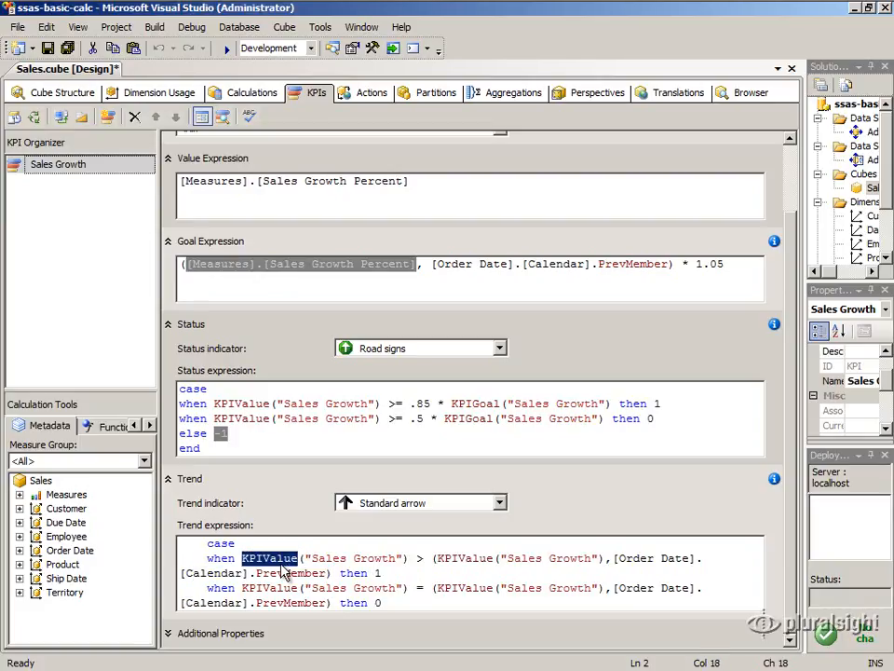
{"action": "double_click", "coordinate": [378, 574]}
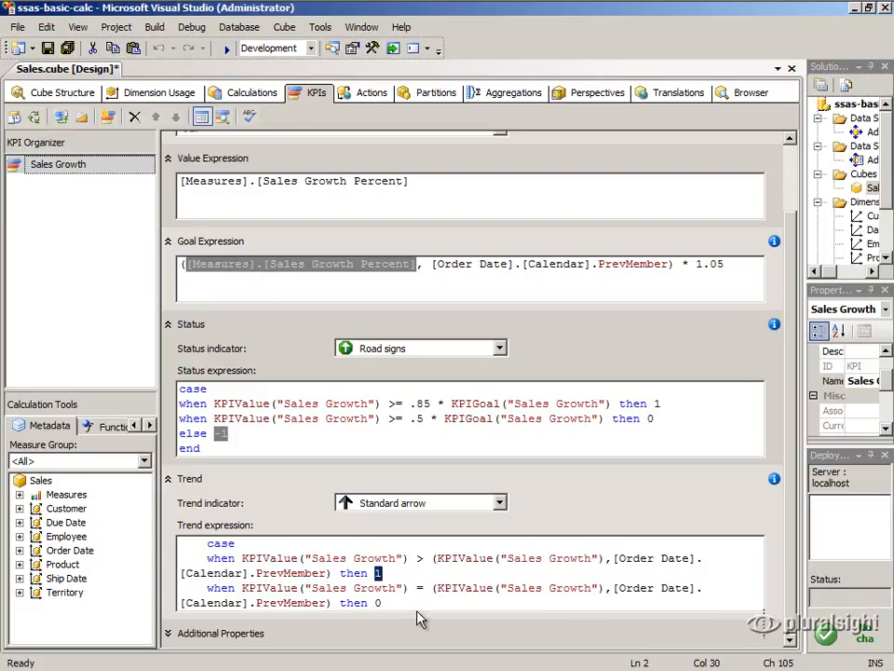
{"action": "double_click", "coordinate": [378, 604]}
- Close the trend case with 'else -1' and 'end' lines, keeping Standard arrow as indicator
{"action": "key", "text": "End"}
{"action": "key", "text": "Return"}
{"action": "type", "text": "else -1"}
{"action": "key", "text": "Return"}
{"action": "type", "text": "end"}
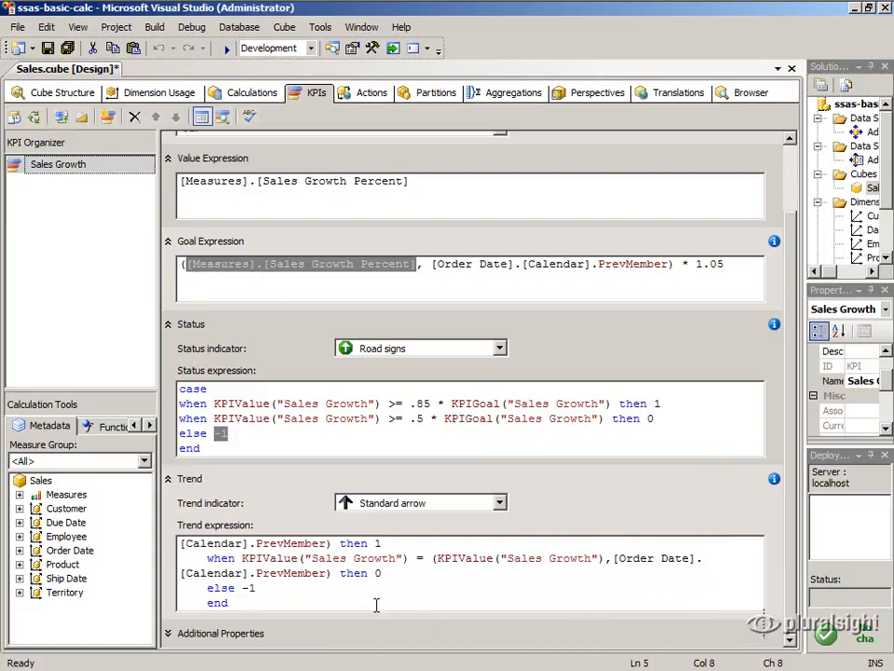
{"action": "left_click", "coordinate": [501, 504]}
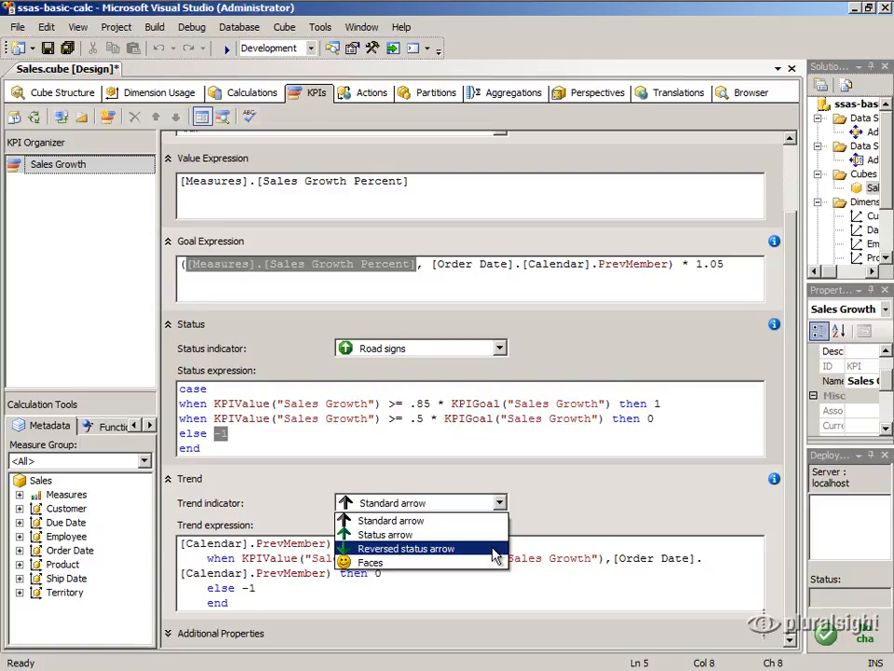
{"action": "left_click", "coordinate": [491, 520]}
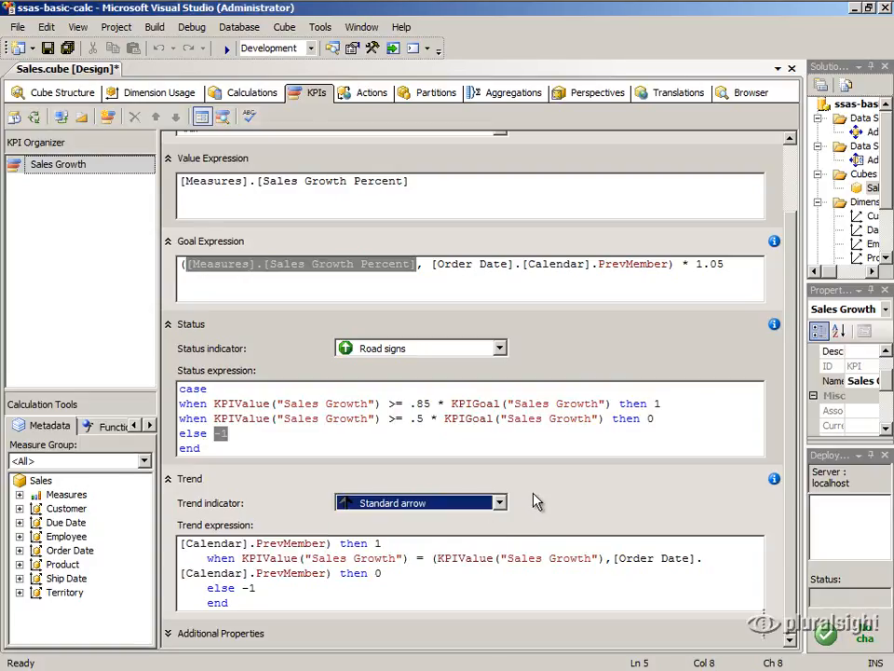
- Deploy the ssas-basic-calc project to the localhost server
{"action": "left_click", "coordinate": [827, 106]}
{"action": "right_click", "coordinate": [827, 106]}
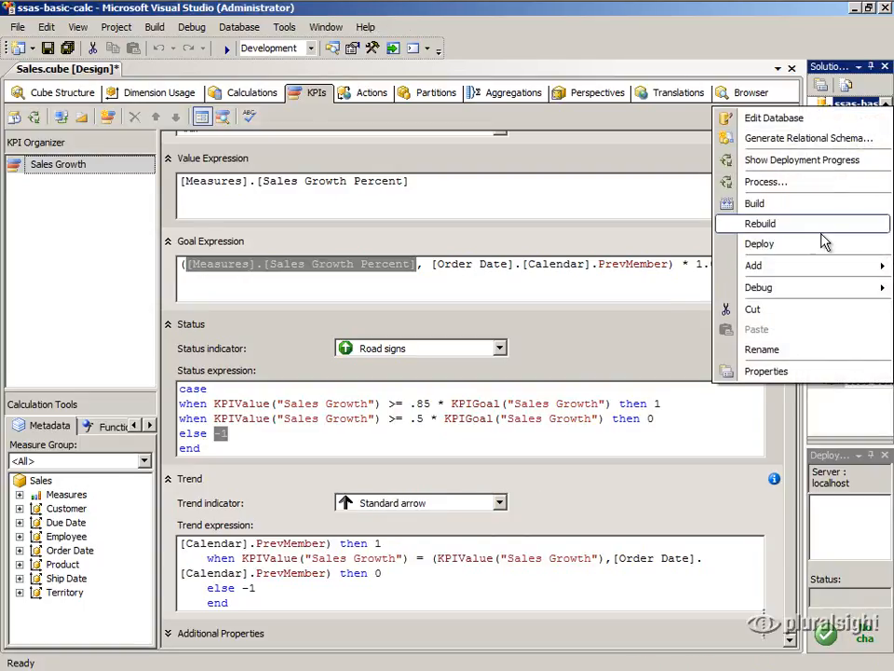
{"action": "left_click", "coordinate": [767, 244]}
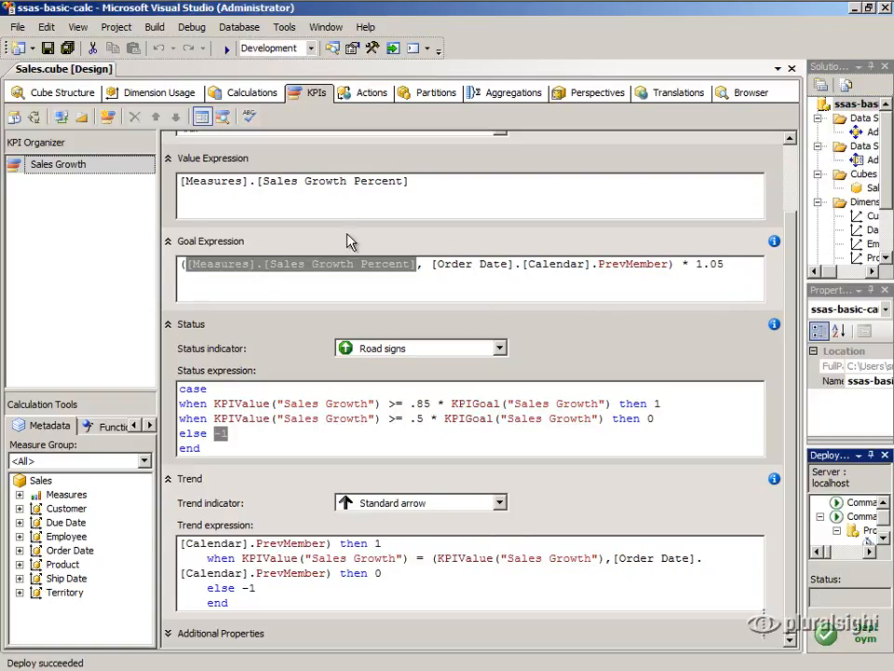
- Browse the KPI and switch the Order Date year filter from 2008 to 2007
{"action": "left_click", "coordinate": [223, 119]}
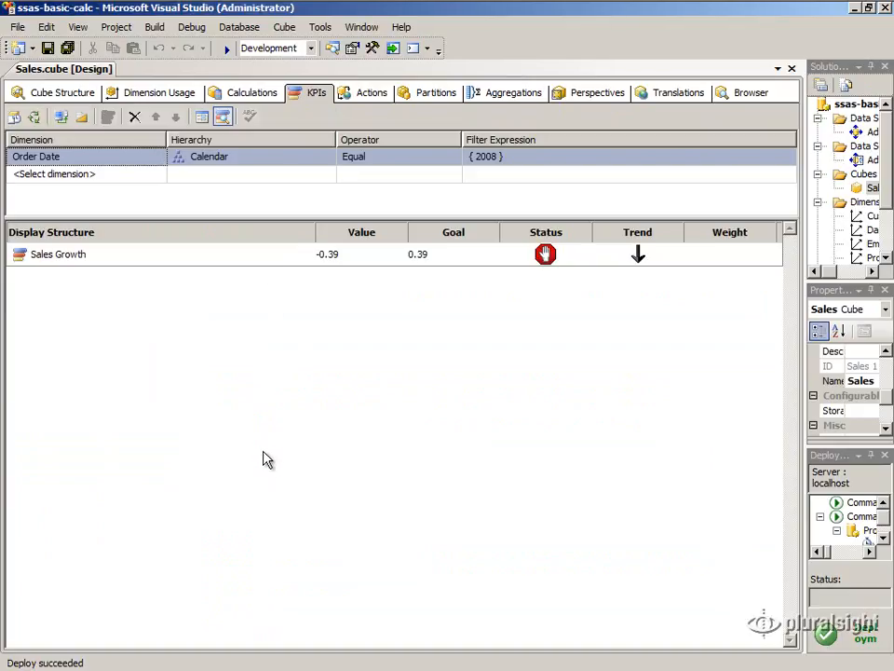
{"action": "left_click", "coordinate": [131, 160]}
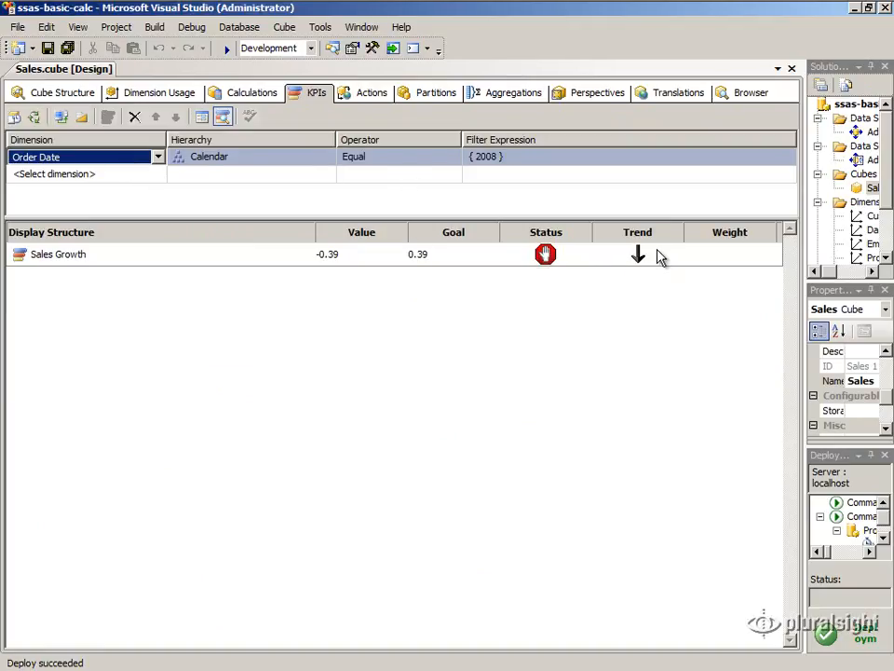
{"action": "left_click", "coordinate": [574, 161]}
{"action": "left_click", "coordinate": [576, 160]}
{"action": "left_click", "coordinate": [517, 241]}
{"action": "left_click", "coordinate": [517, 227]}
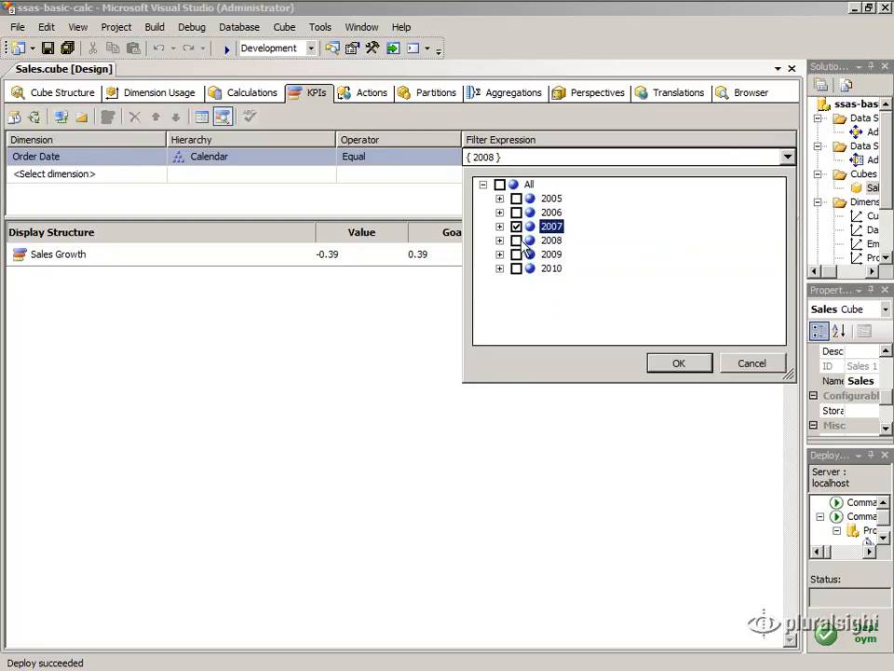
- Apply the 2007 year filter and let the KPI values refresh
{"action": "left_click", "coordinate": [665, 364]}
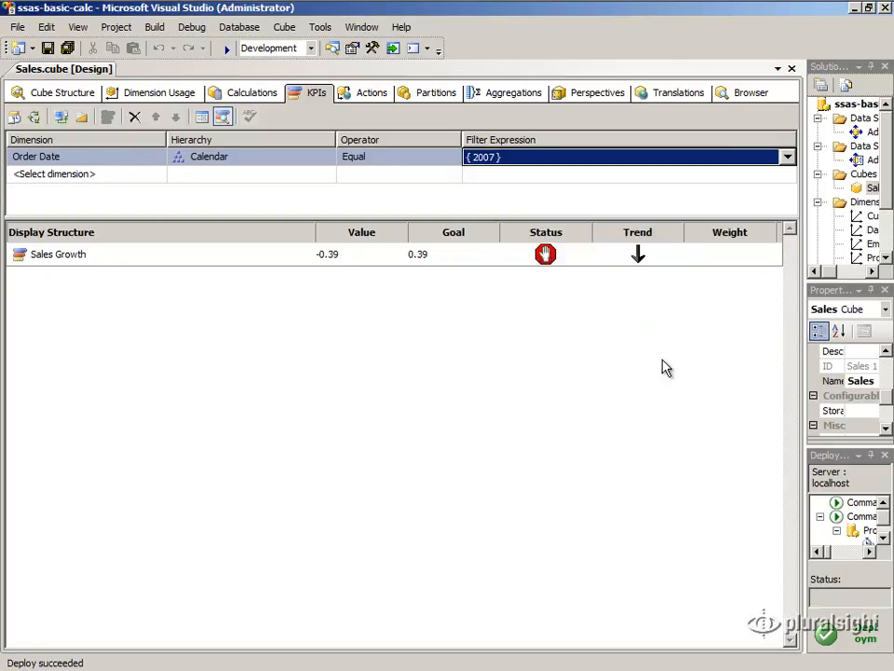
{"action": "left_click", "coordinate": [209, 342]}
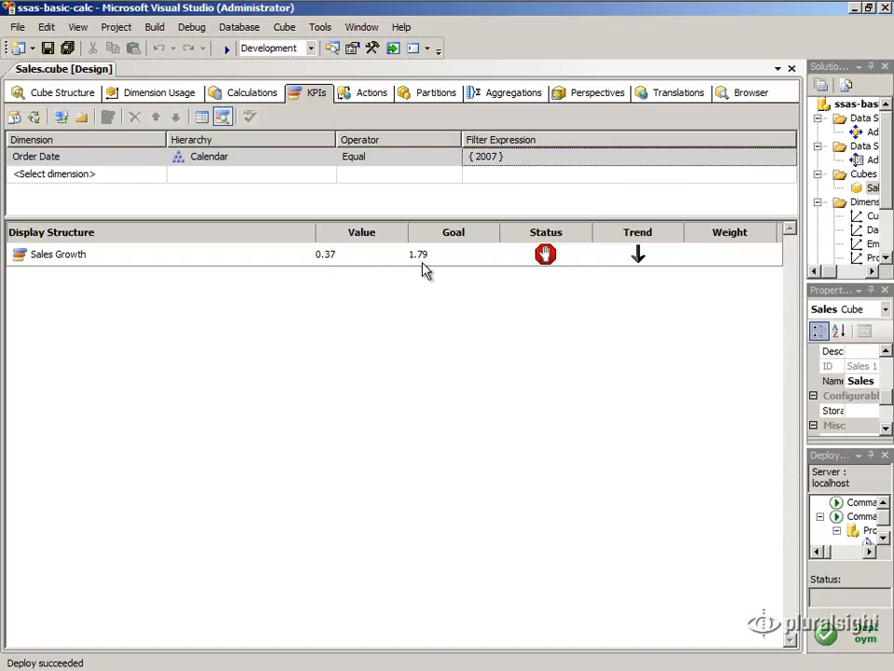
{"action": "mouse_move", "coordinate": [551, 270]}
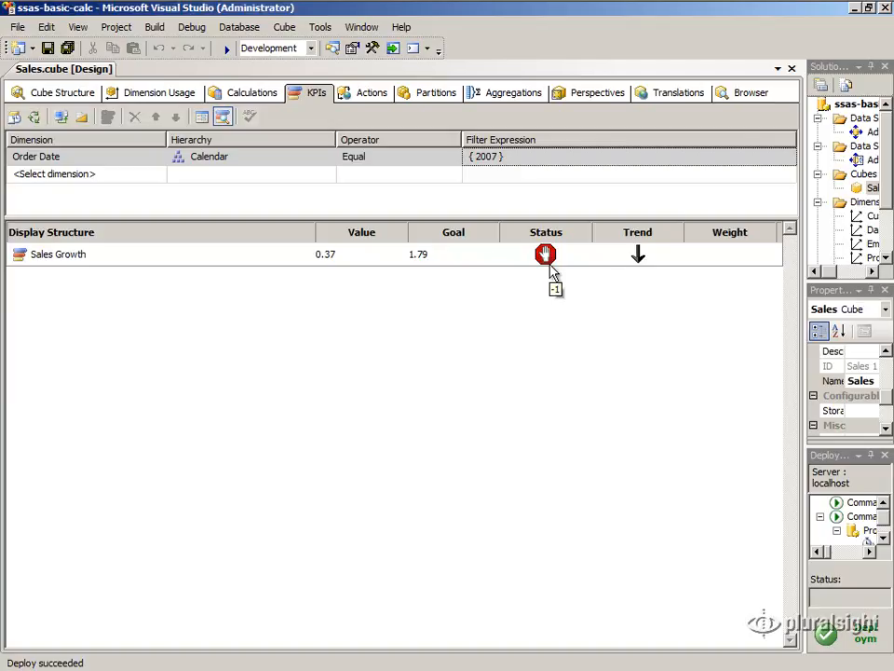
- Change the Order Date year filter from 2007 to 2006 and apply it
{"action": "left_click", "coordinate": [789, 163]}
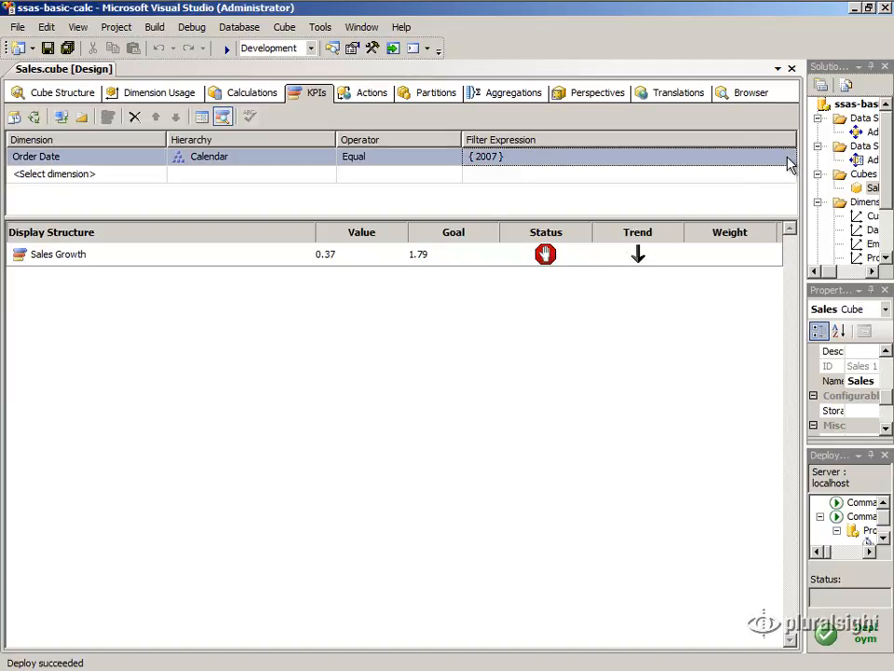
{"action": "left_click", "coordinate": [788, 158]}
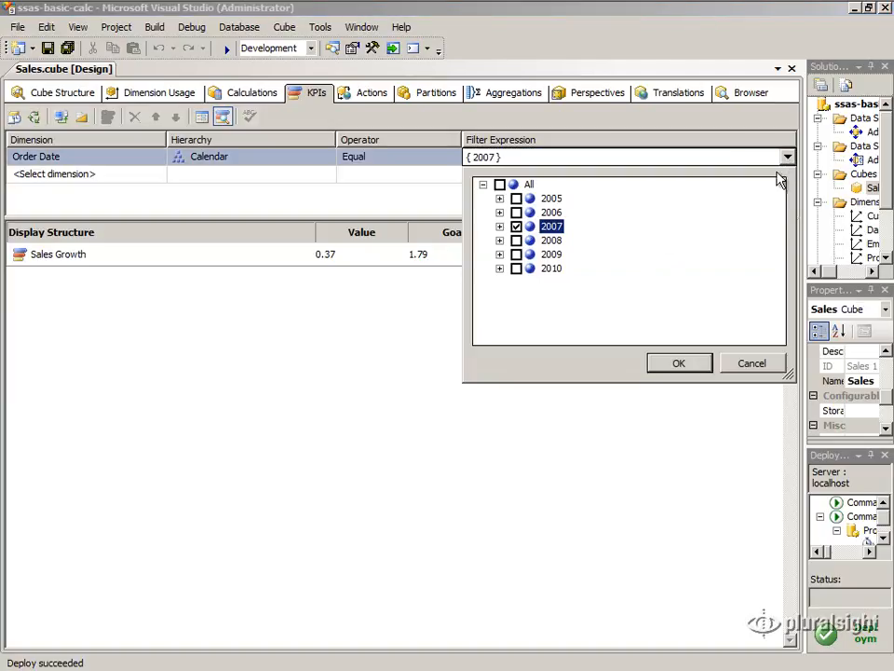
{"action": "left_click", "coordinate": [516, 226]}
{"action": "left_click", "coordinate": [516, 212]}
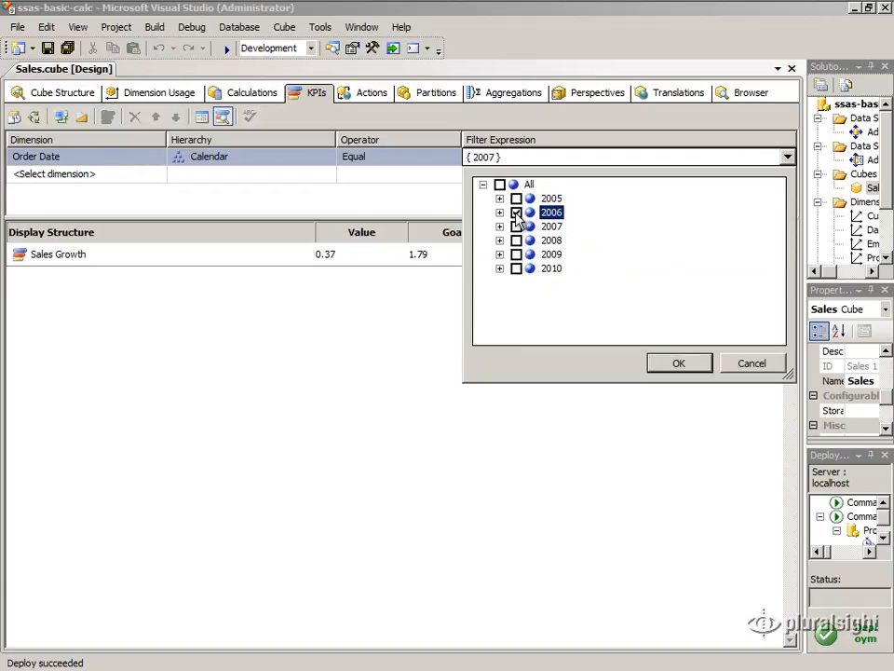
{"action": "left_click", "coordinate": [683, 365]}
{"action": "left_click", "coordinate": [329, 329]}
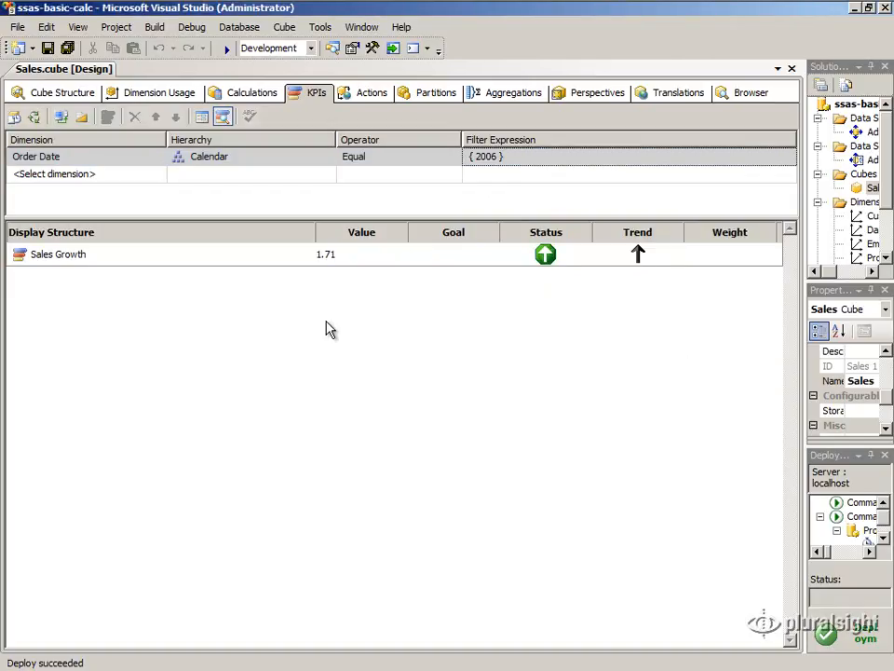